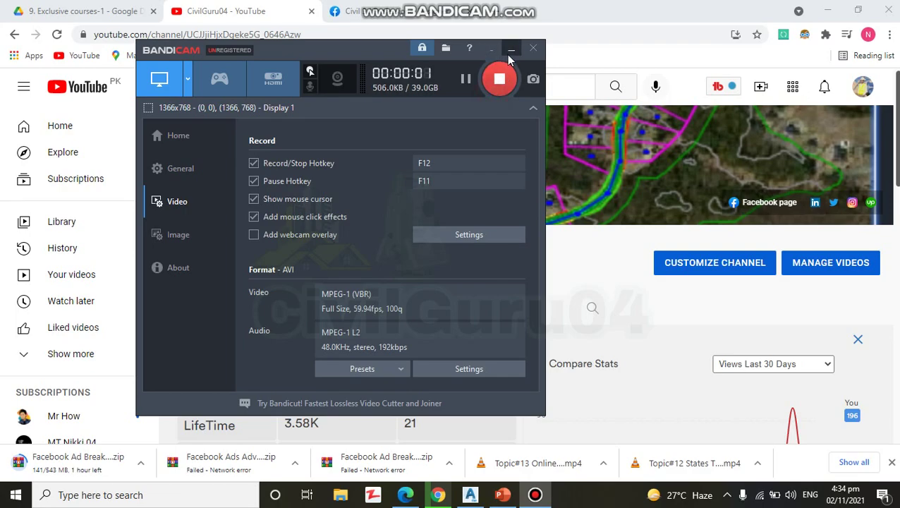
# Clear the recorder and browser windows off the screen and switch to Civil 3D
pyautogui.click(511, 49)
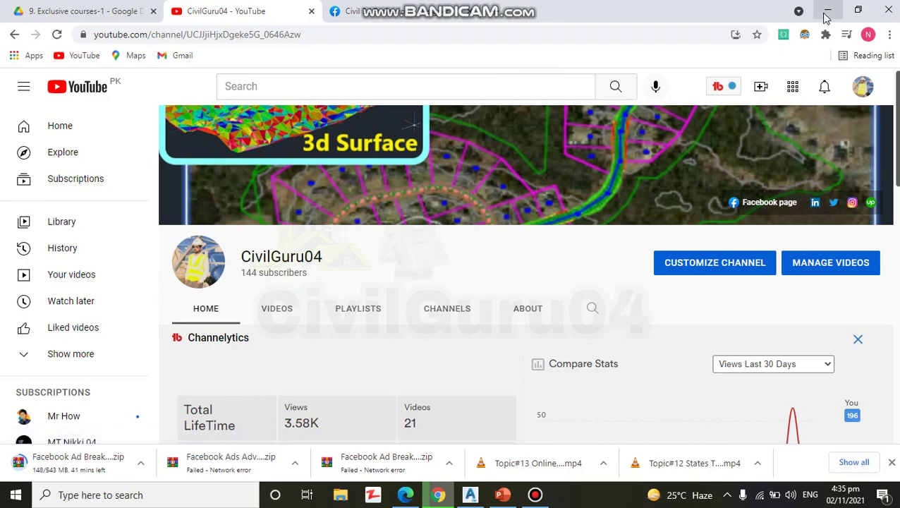
pyautogui.click(826, 13)
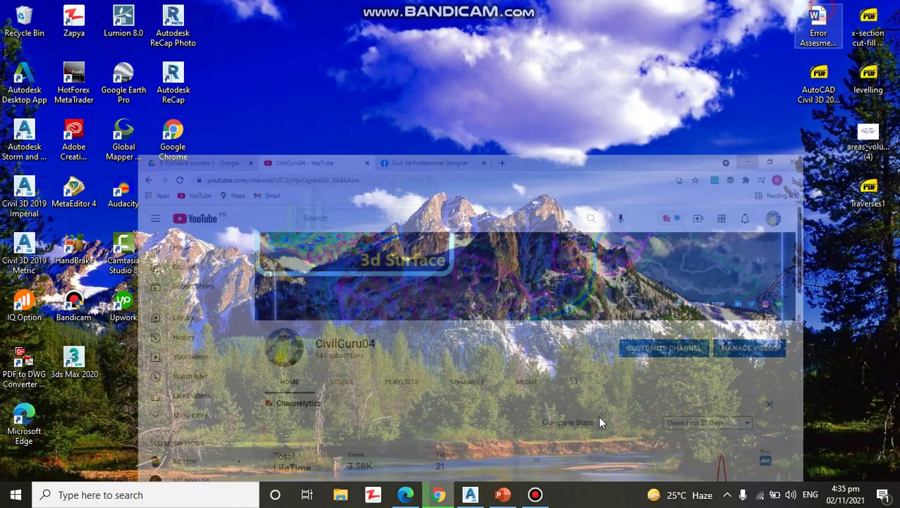
pyautogui.click(469, 494)
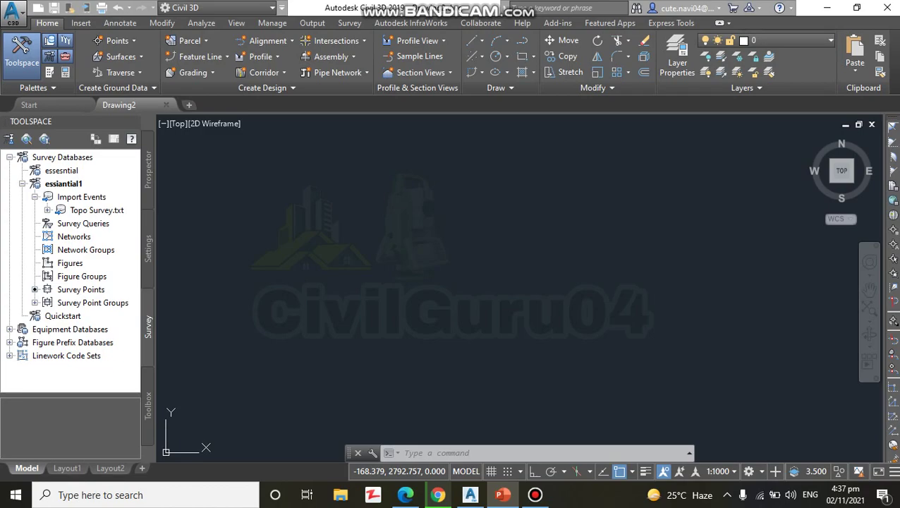
# Open the Import Survey Data drawing from New Volume (D:)
pyautogui.click(13, 11)
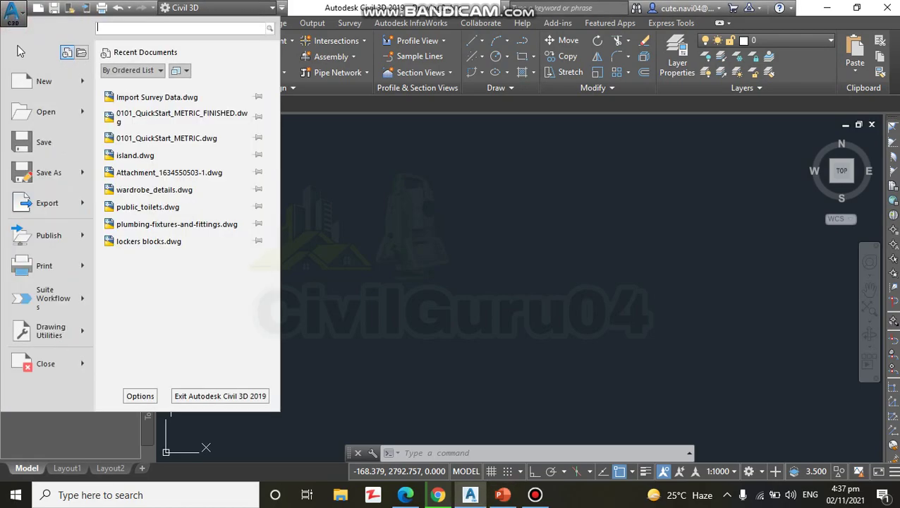
pyautogui.click(42, 112)
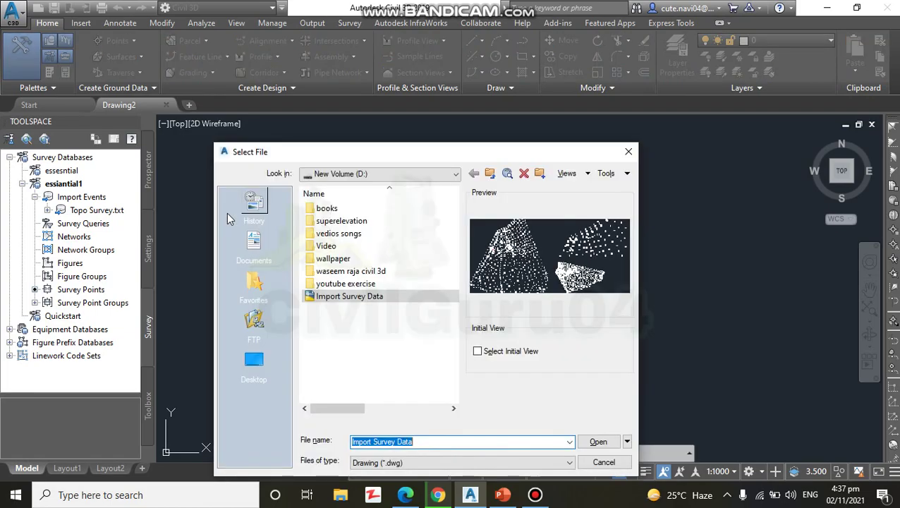
pyautogui.click(353, 297)
pyautogui.click(598, 441)
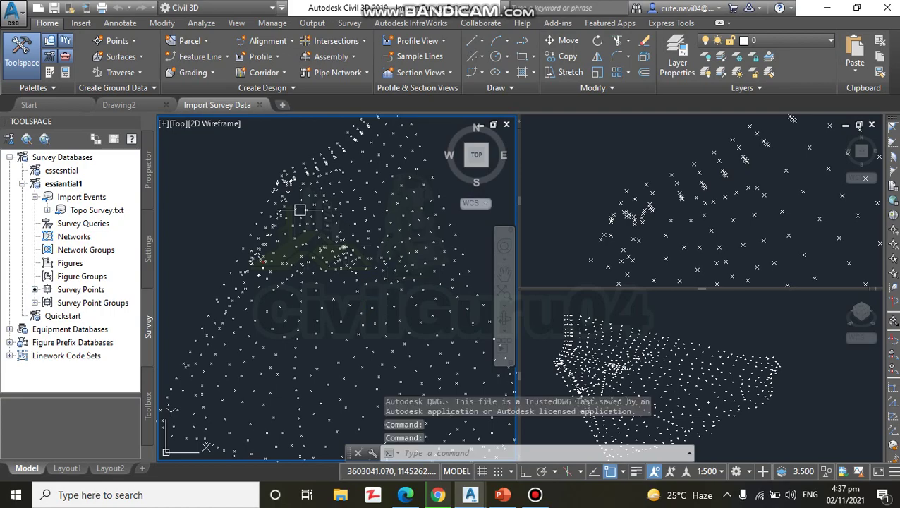
# Start importing survey data and choose essiantial1 as the survey database
pyautogui.scroll(-3, 301, 243)
pyautogui.scroll(4, 328, 243)
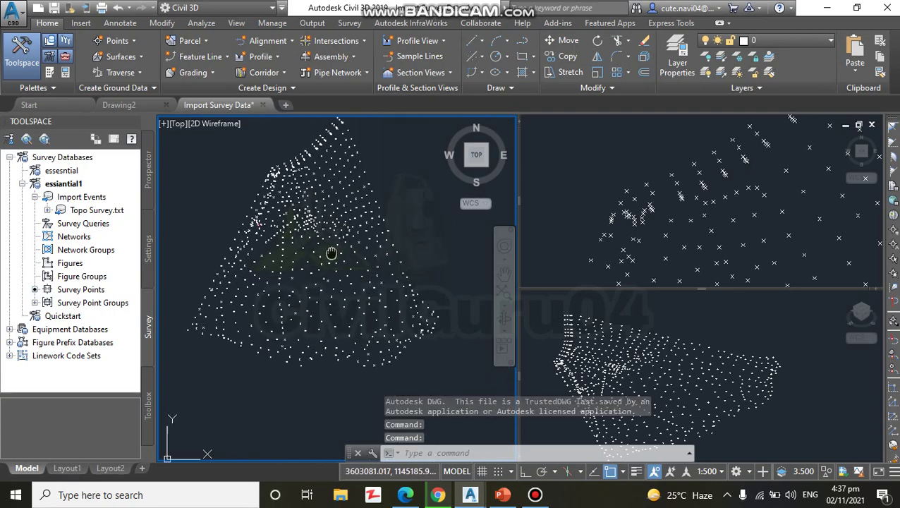
pyautogui.scroll(-1, 339, 251)
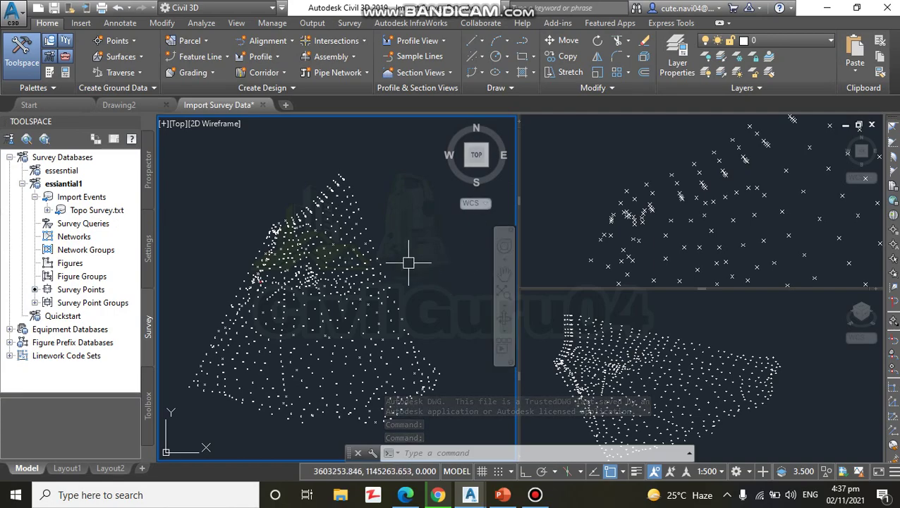
pyautogui.scroll(-2, 396, 223)
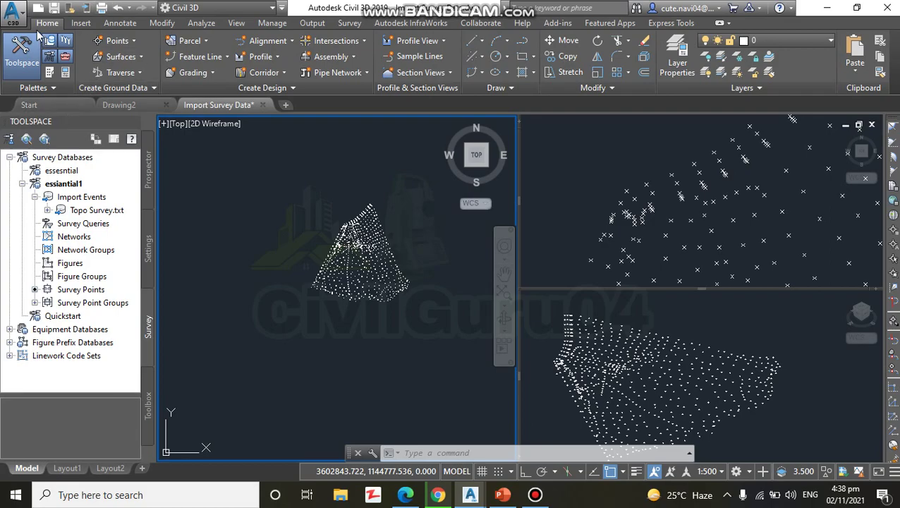
pyautogui.click(137, 90)
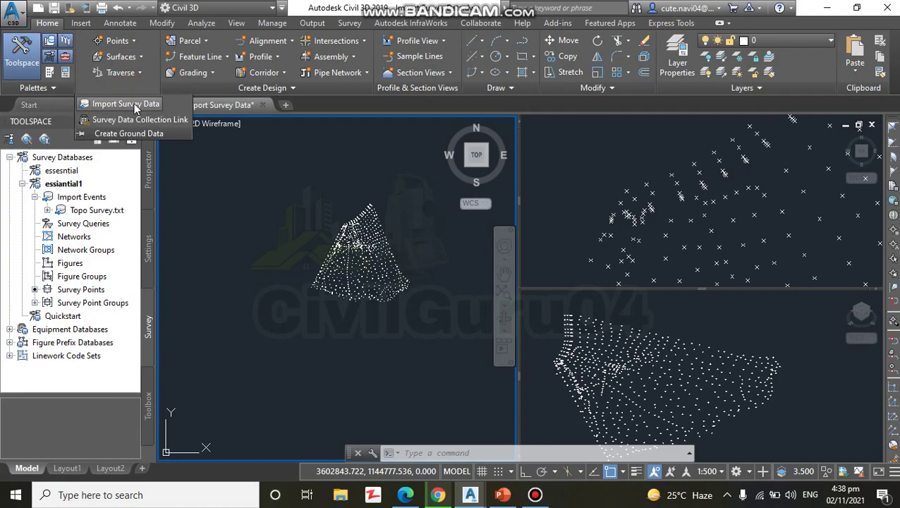
pyautogui.click(134, 106)
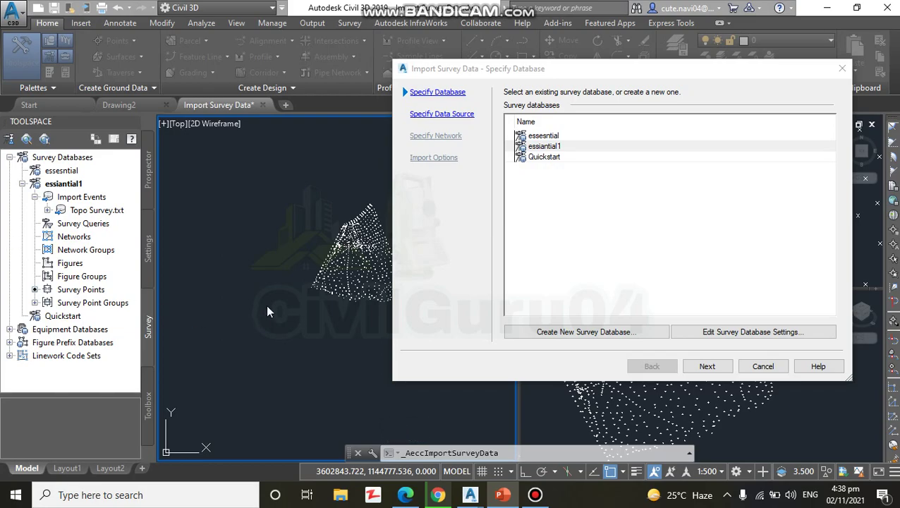
pyautogui.click(559, 148)
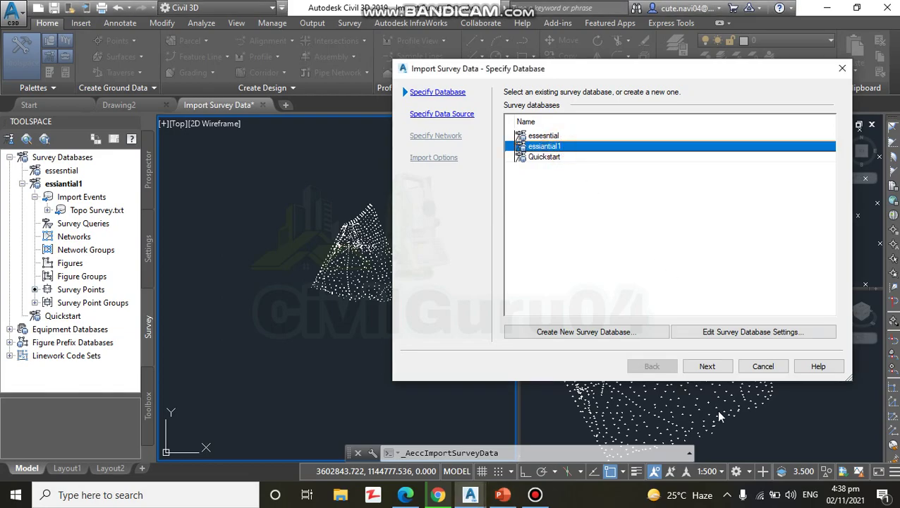
pyautogui.click(711, 365)
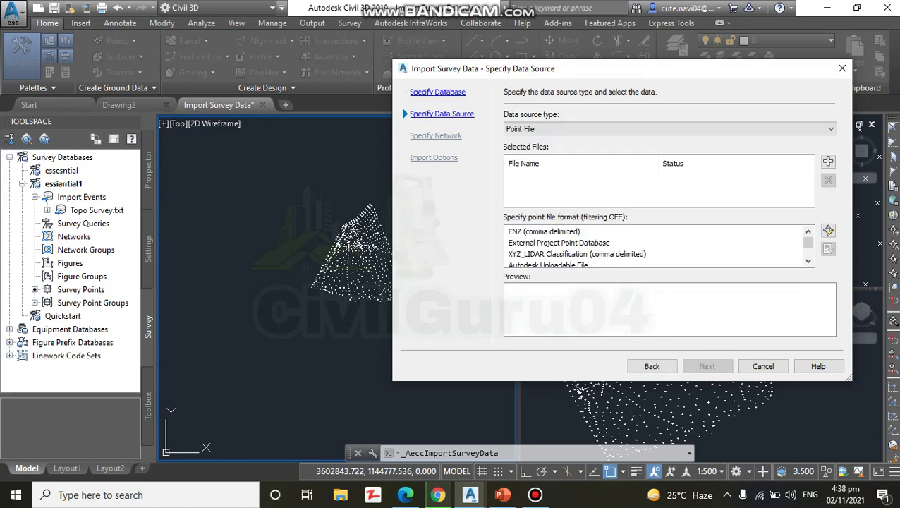
# Set the data source type to Point File and add Topo Survey.txt from drive D:, re-importing it through the existing import event
pyautogui.click(558, 131)
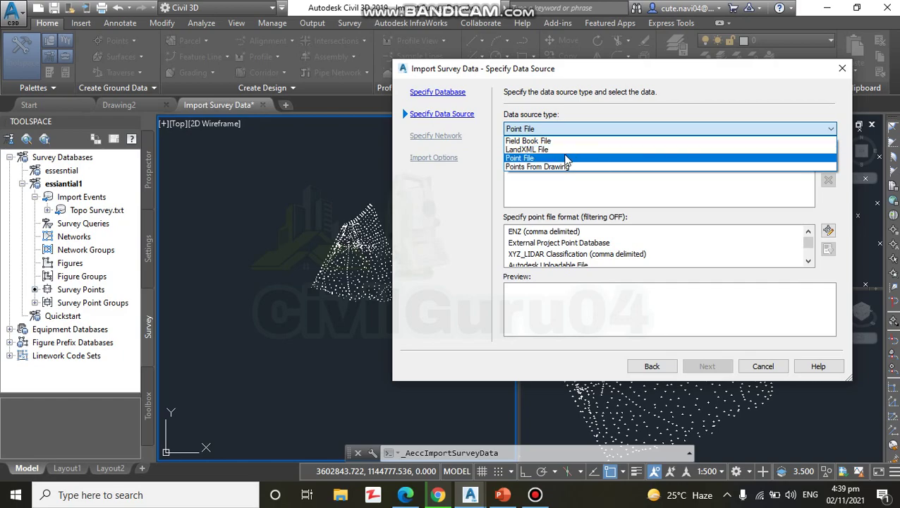
pyautogui.click(566, 159)
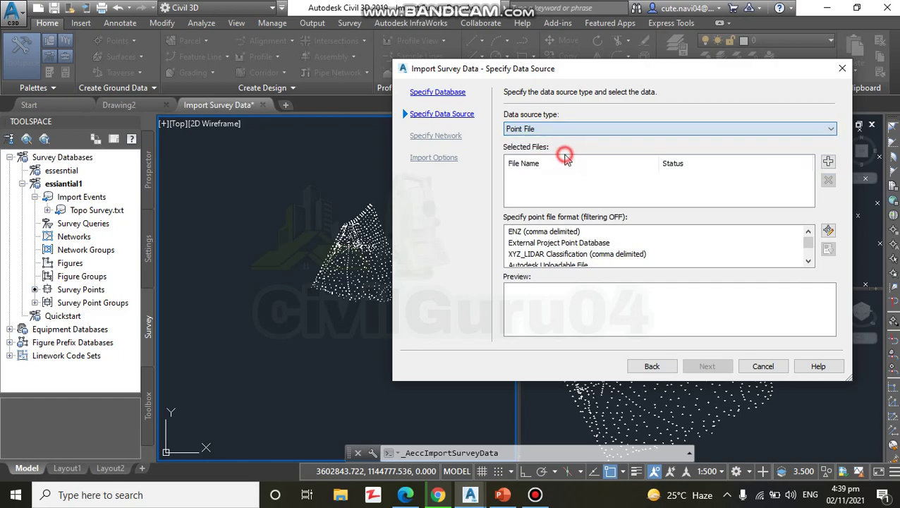
pyautogui.click(828, 163)
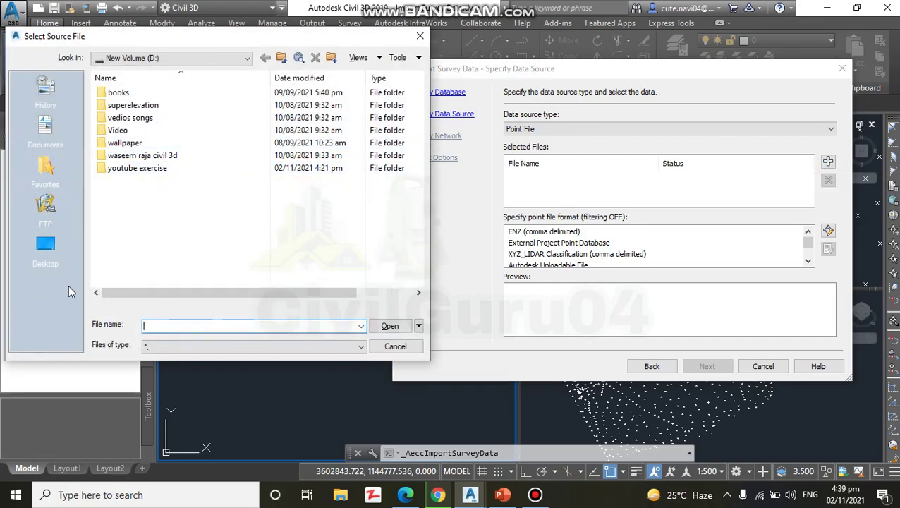
pyautogui.hotkey('alt', 'Tab')
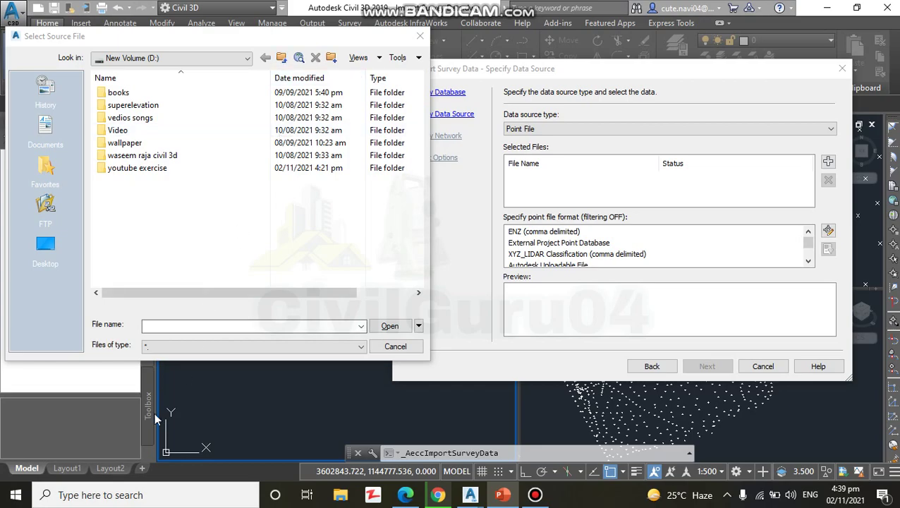
pyautogui.click(173, 346)
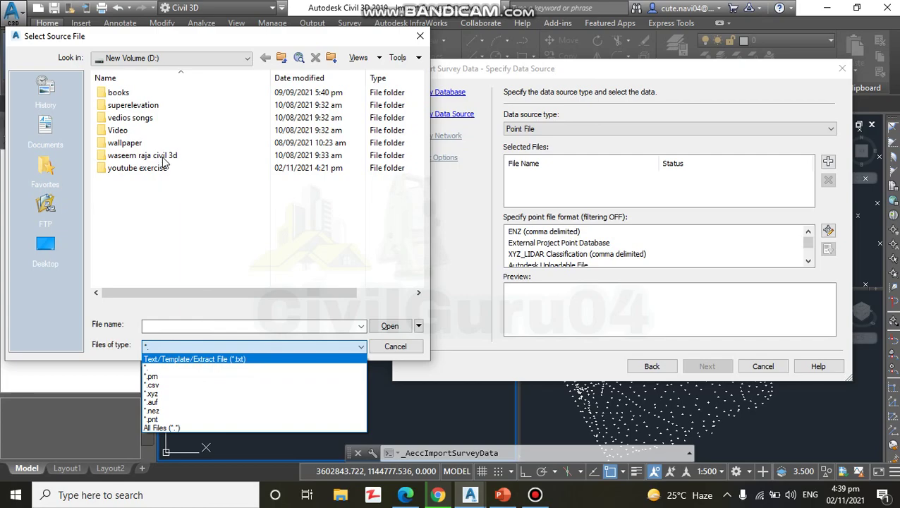
pyautogui.click(189, 359)
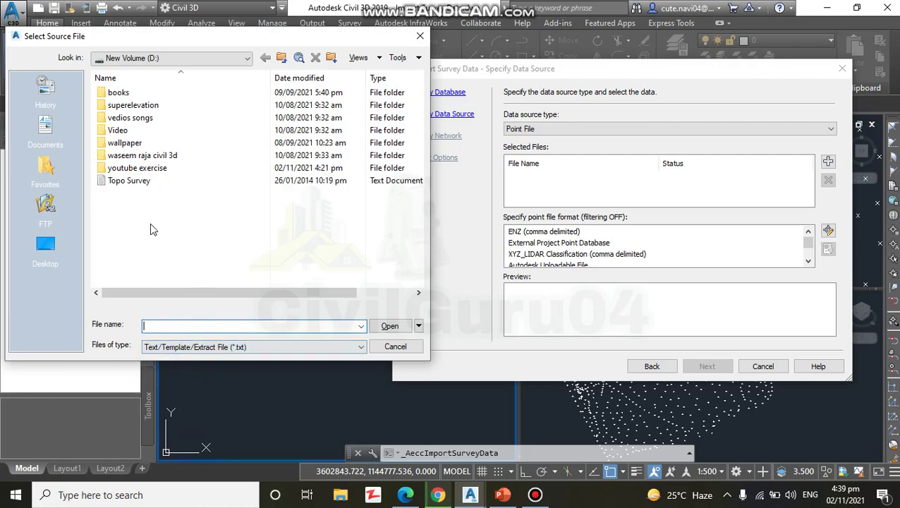
pyautogui.click(128, 182)
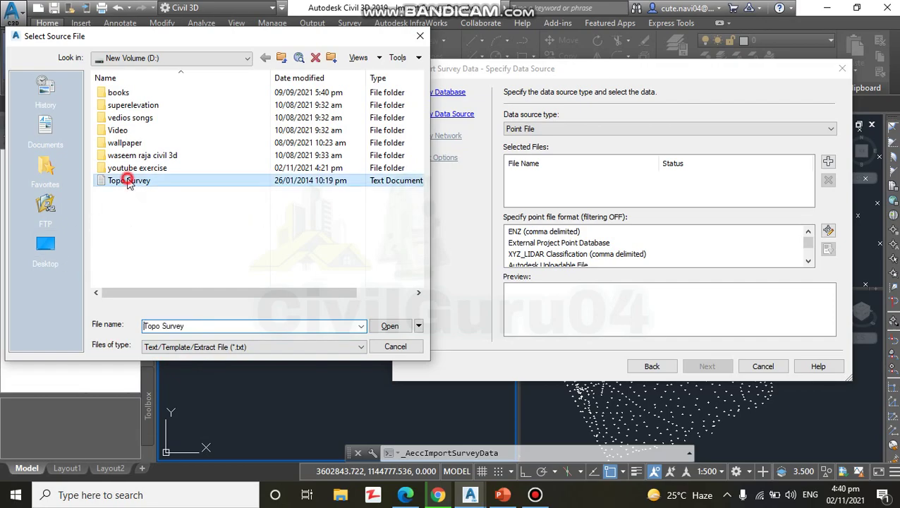
pyautogui.click(388, 326)
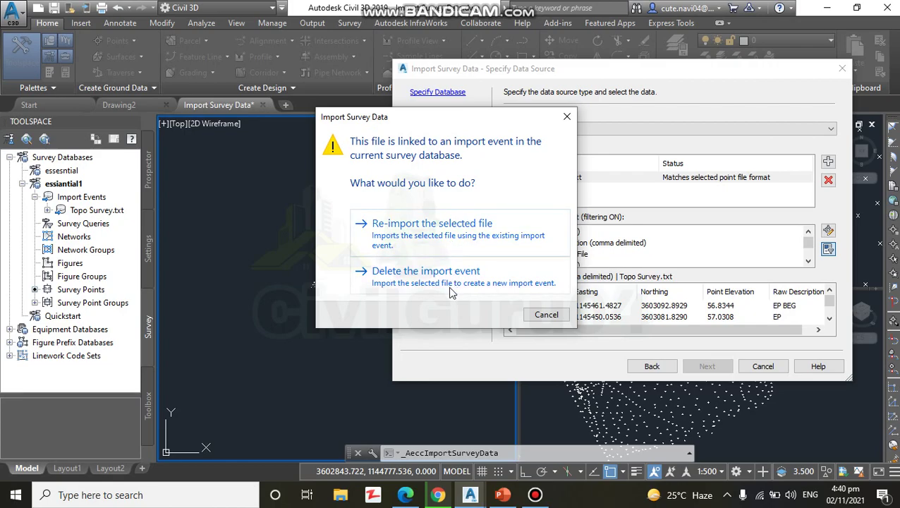
pyautogui.click(405, 243)
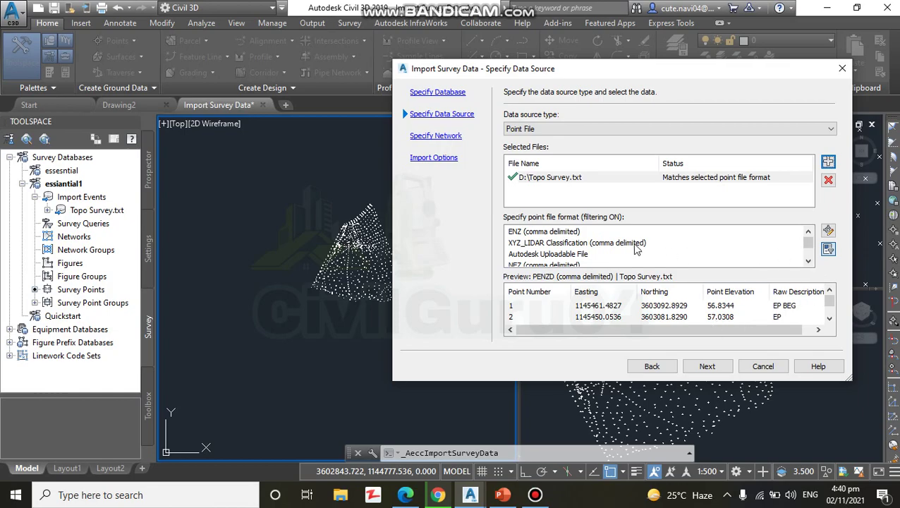
# Set the point file format to PNEZD (comma delimited) and proceed to the network selection
pyautogui.scroll(-1, 623, 248)
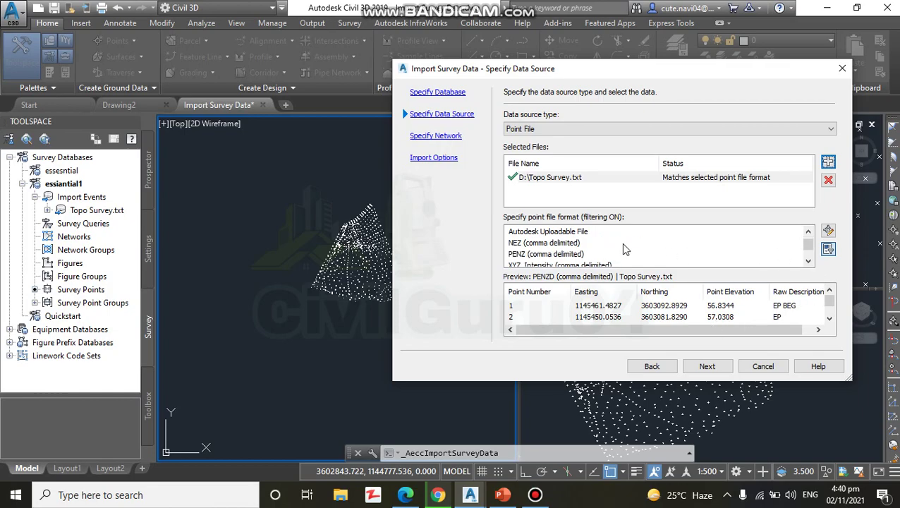
pyautogui.scroll(-1, 622, 248)
pyautogui.click(553, 256)
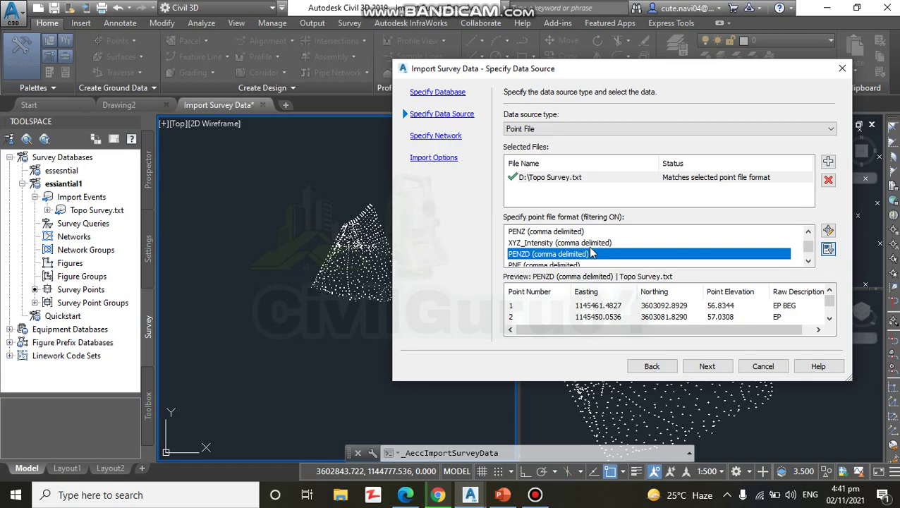
pyautogui.scroll(-1, 591, 262)
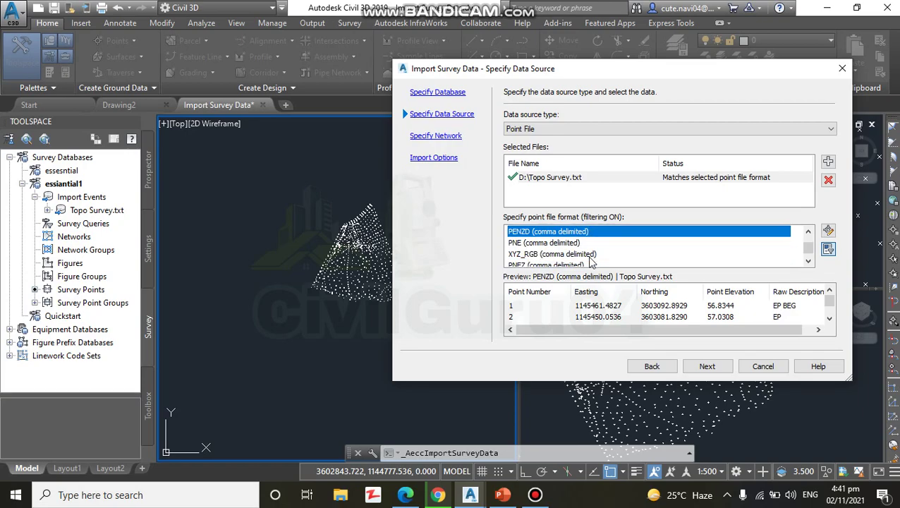
pyautogui.scroll(-1, 591, 263)
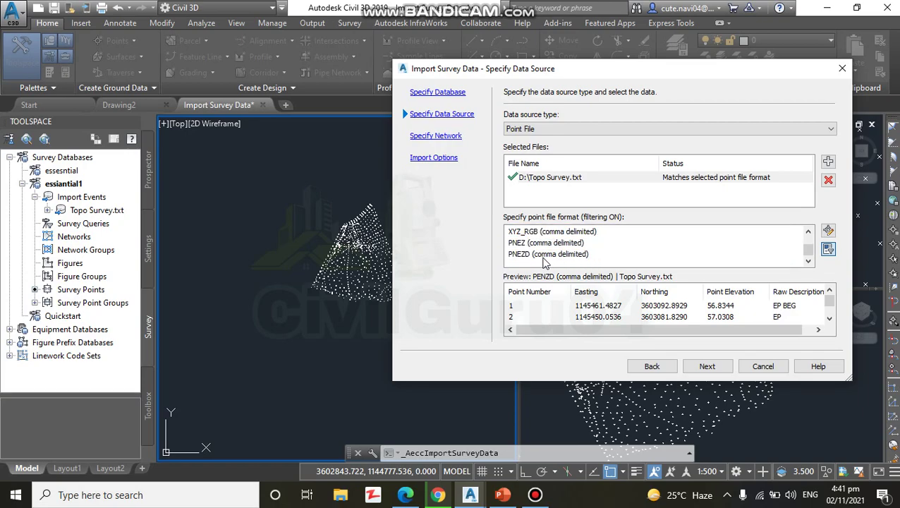
pyautogui.click(548, 254)
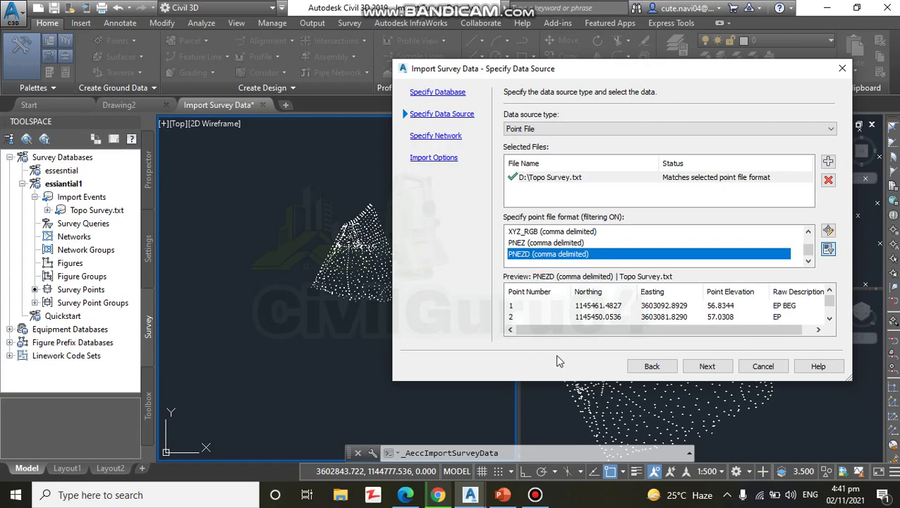
pyautogui.click(707, 366)
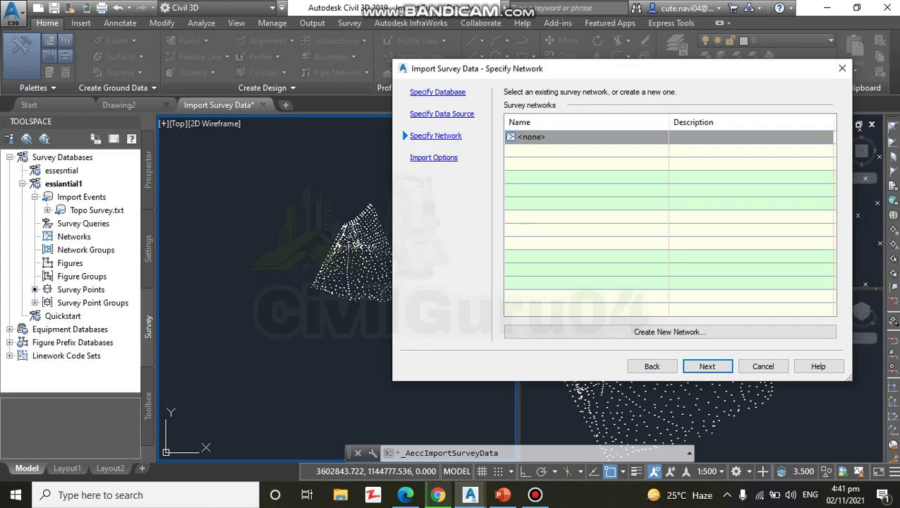
# Keep the survey network at <none> and set the current linework code set to Sample in the import options
pyautogui.click(502, 494)
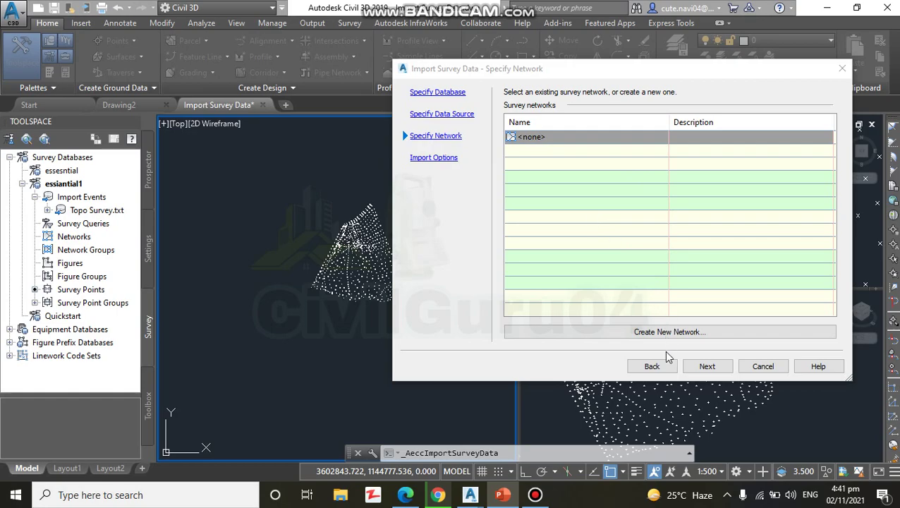
pyautogui.click(707, 366)
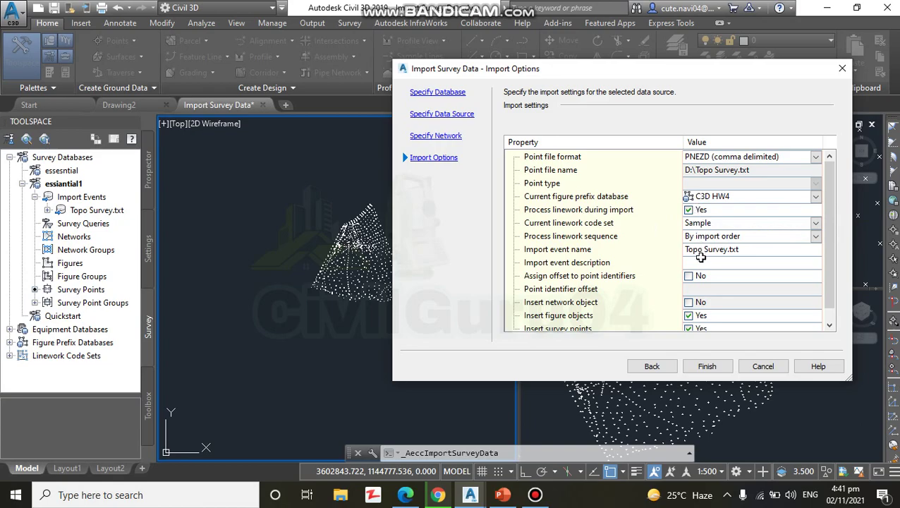
pyautogui.scroll(-1, 696, 303)
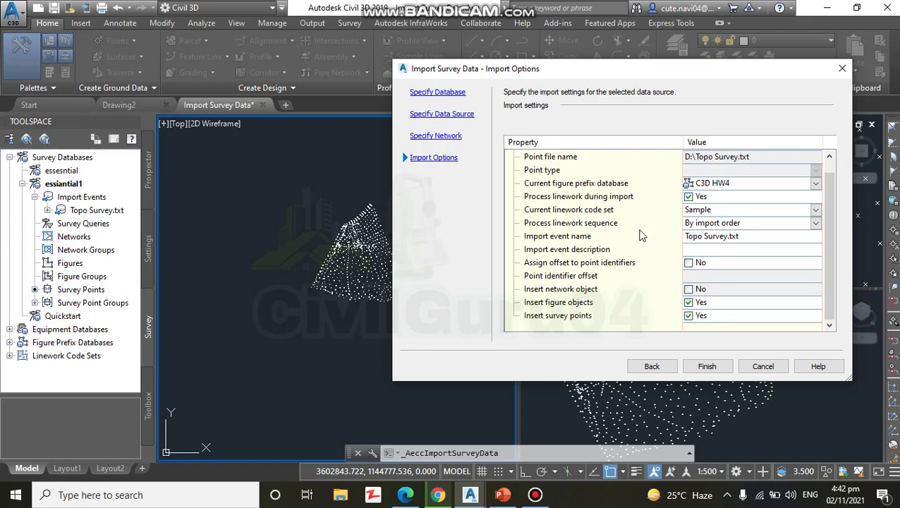
pyautogui.click(715, 209)
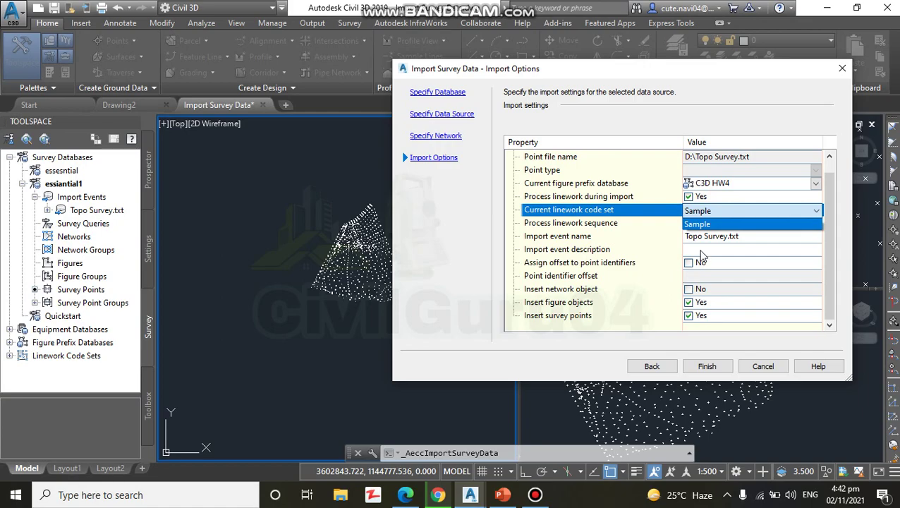
pyautogui.click(702, 225)
pyautogui.scroll(1, 693, 251)
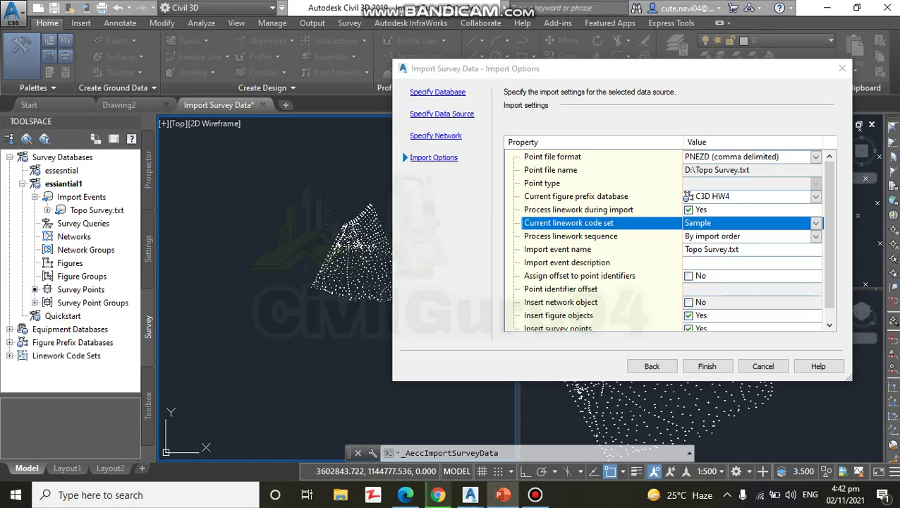
# Finish the survey data import, resolve the first duplicate point number with Overwrite, and dismiss the following duplicate point dialog
pyautogui.click(707, 366)
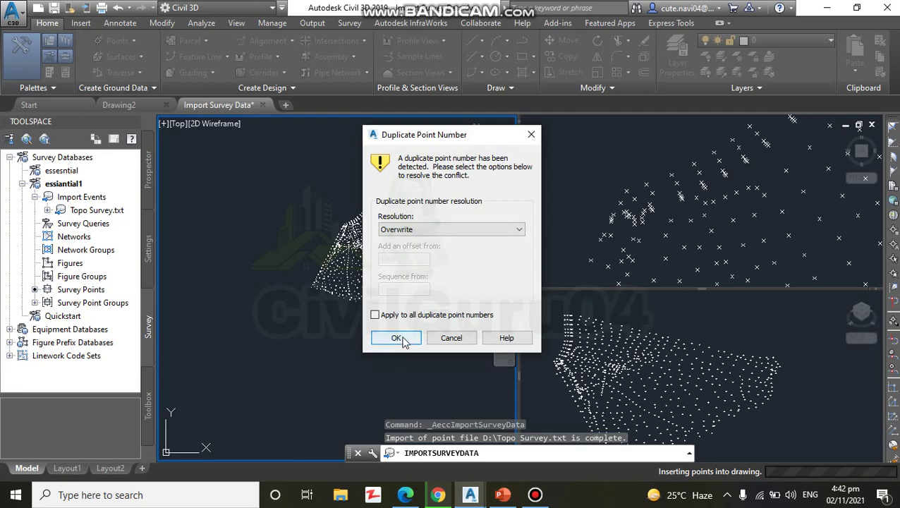
pyautogui.click(397, 339)
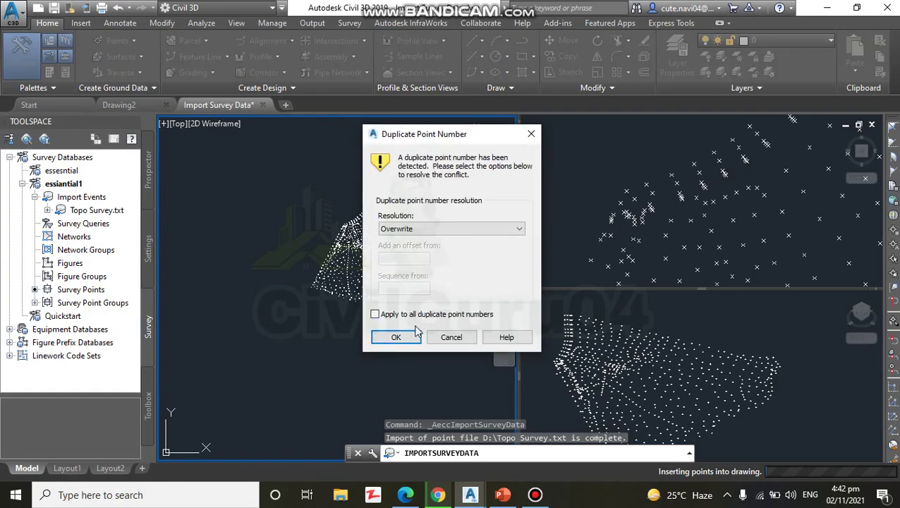
pyautogui.click(531, 134)
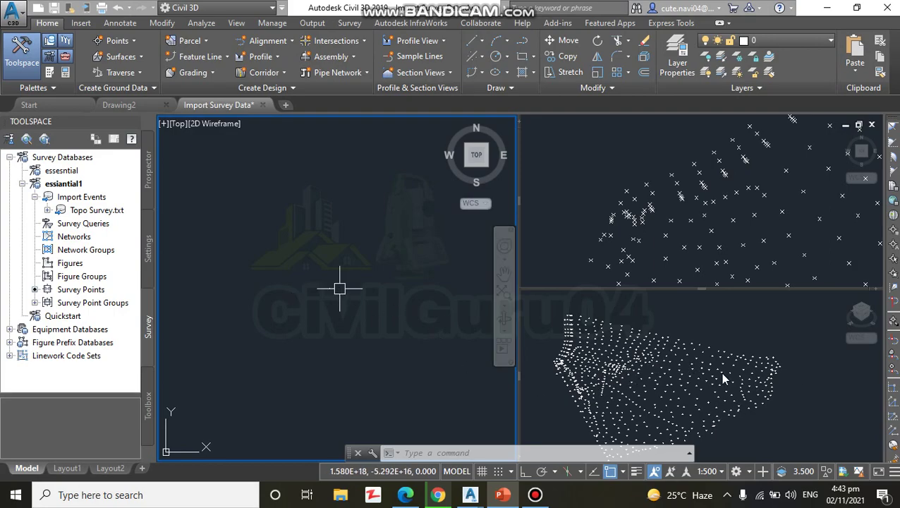
# Make the Top view viewport current and zoom it to the drawing extents to locate the survey points
pyautogui.click(750, 329)
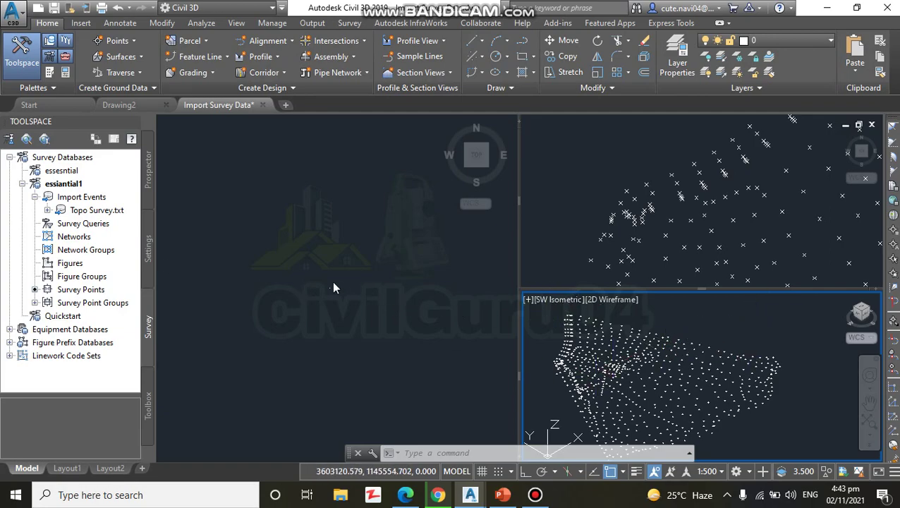
pyautogui.click(373, 312)
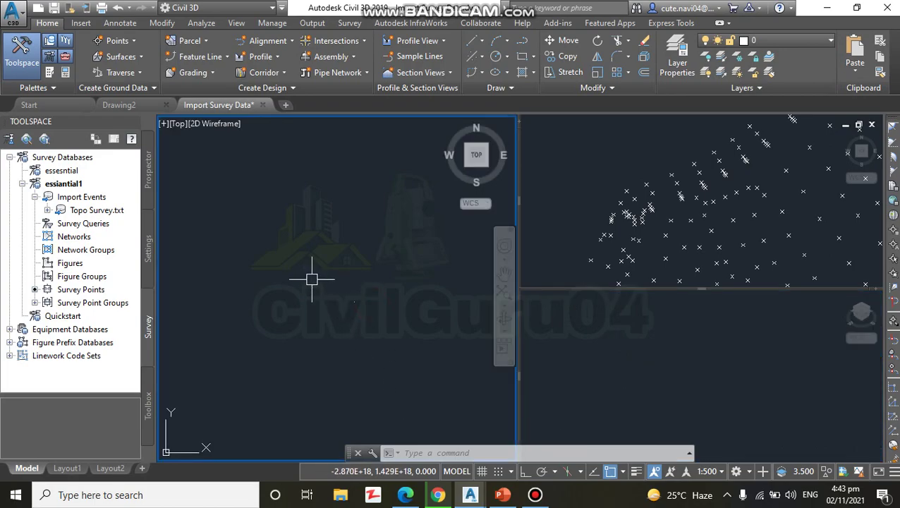
pyautogui.moveTo(252, 265); pyautogui.dragTo(311, 353, button='middle')
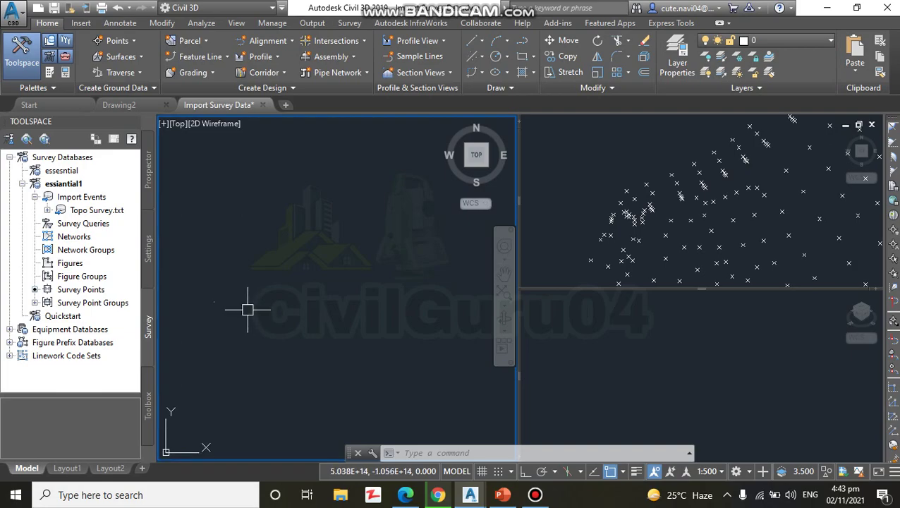
pyautogui.moveTo(217, 301); pyautogui.dragTo(257, 311, button='middle')
pyautogui.click(435, 442)
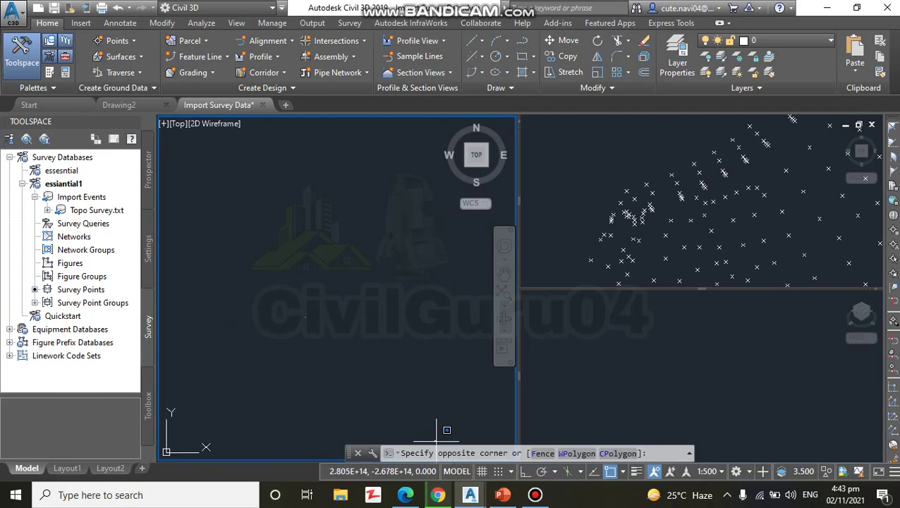
pyautogui.click(373, 308)
pyautogui.write('z')
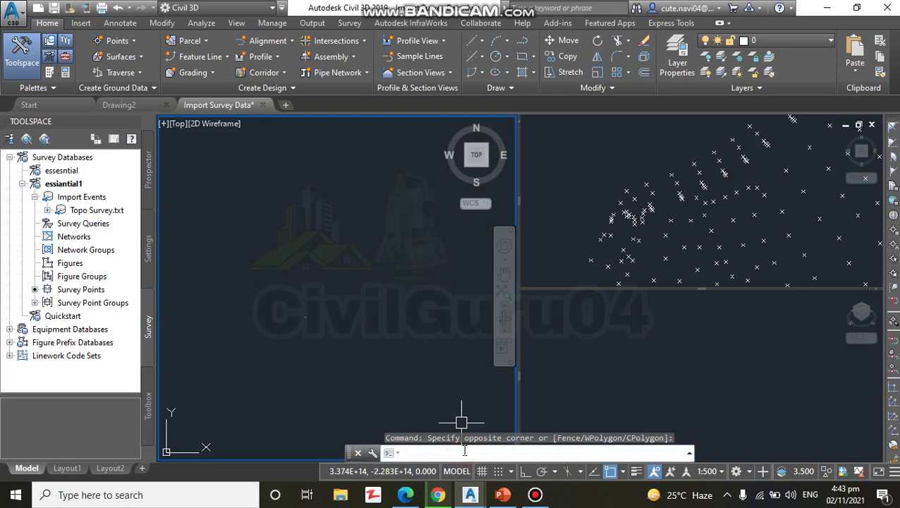
pyautogui.press('Return')
pyautogui.write('e')
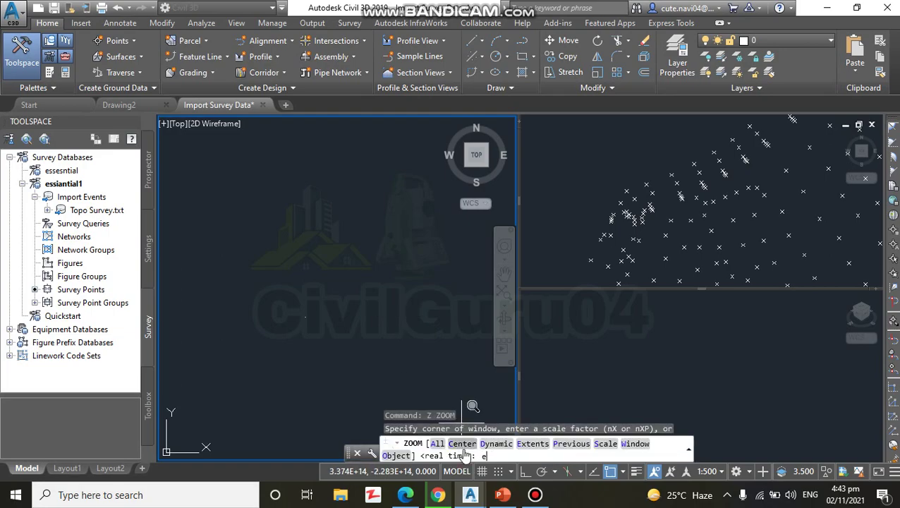
pyautogui.press('Return')
# Examine the imported survey point cloud up close in the Top view viewport
pyautogui.write('v')
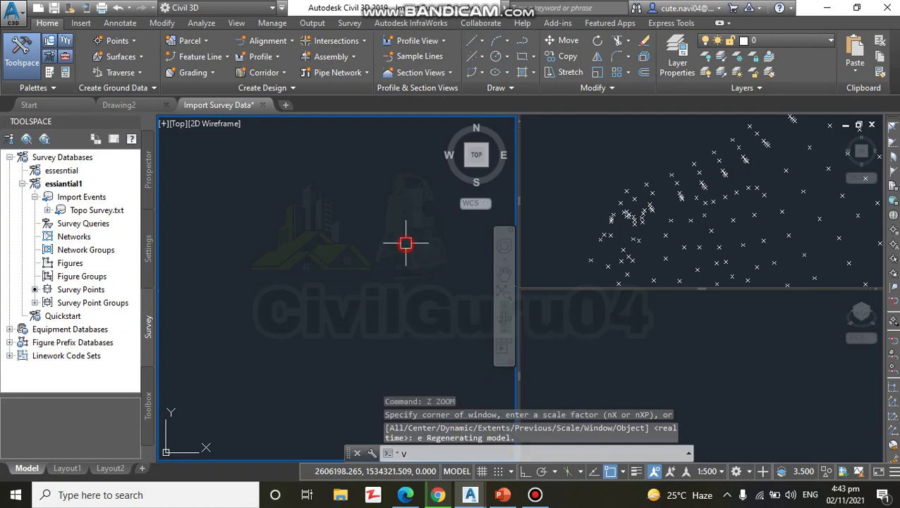
pyautogui.scroll(2, 365, 273)
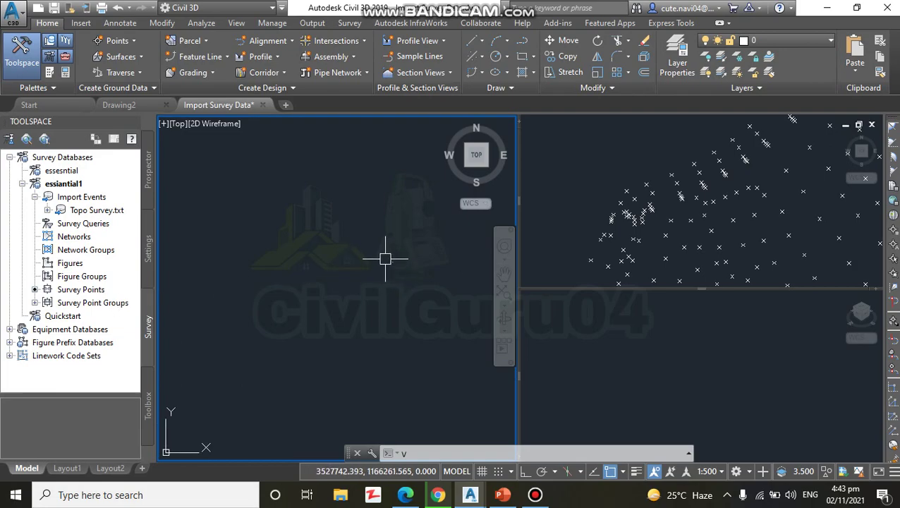
pyautogui.scroll(-3, 411, 297)
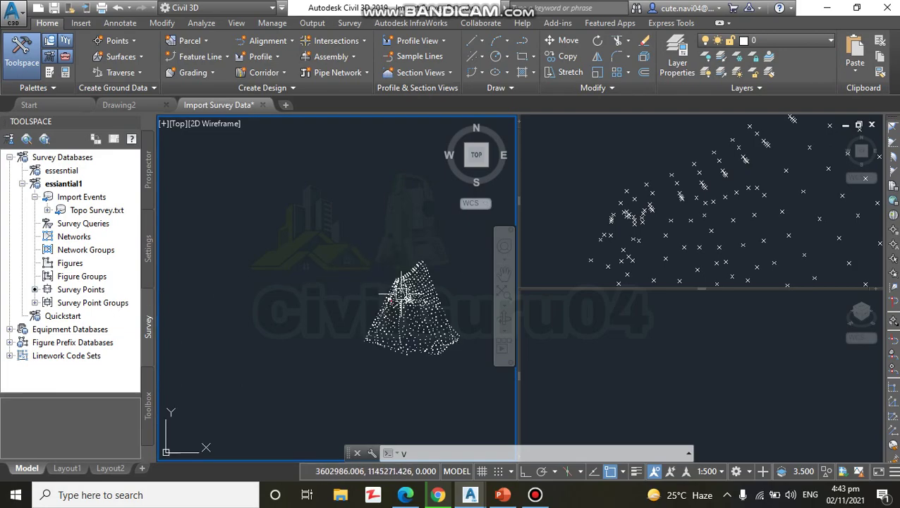
pyautogui.moveTo(404, 301); pyautogui.dragTo(274, 264, button='middle')
pyautogui.scroll(6, 273, 265)
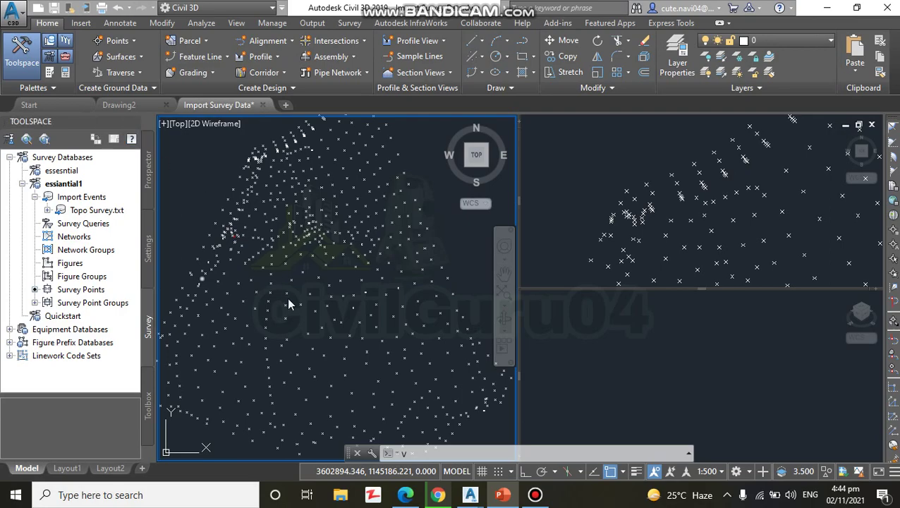
# Switch to Chrome to show the CivilGuru04 YouTube channel page
pyautogui.click(438, 494)
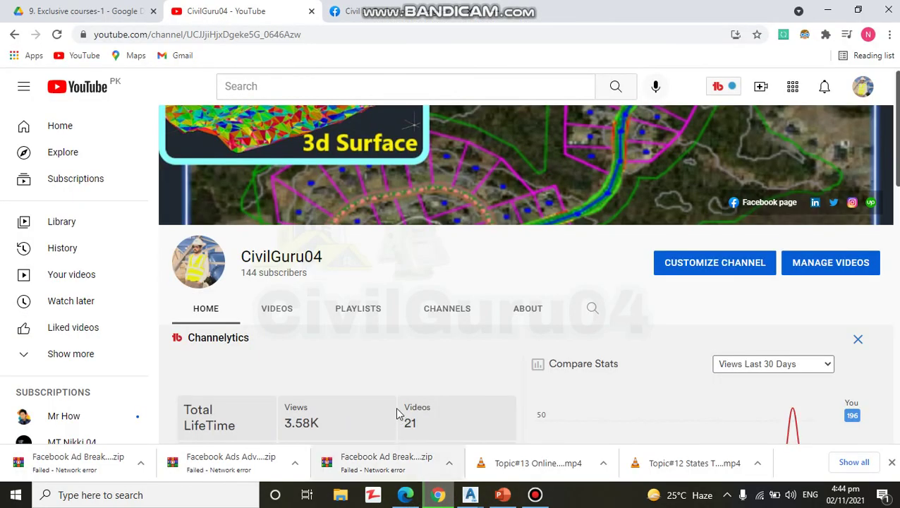